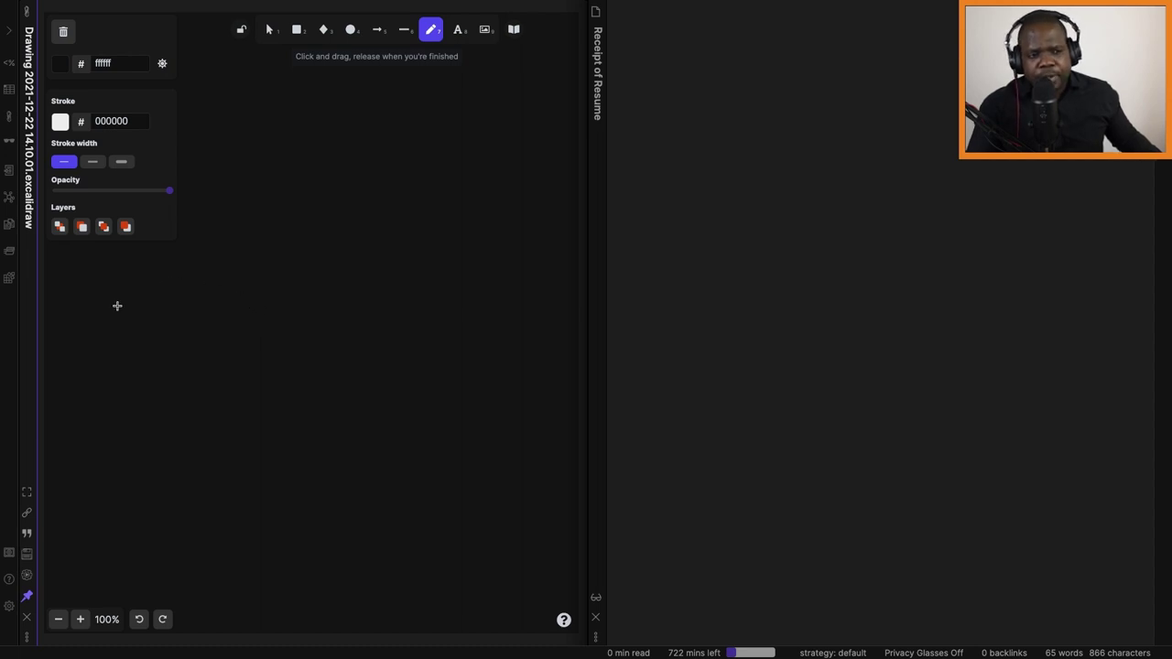
# Step: Freehand-sketch three stacked rounded boxes, with small document marks inside the top two
pyautogui.moveTo(126, 286)
pyautogui.mouseDown()
pyautogui.moveTo(163, 290)
pyautogui.moveTo(127, 285)
pyautogui.mouseUp()
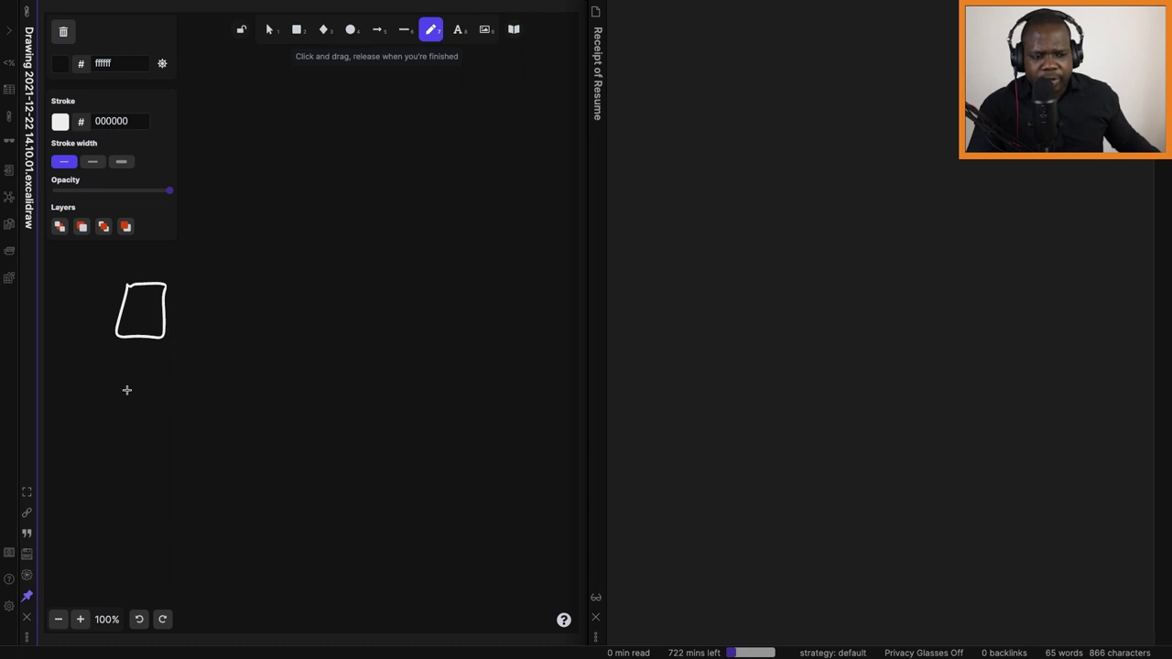
pyautogui.click(120, 432)
pyautogui.moveTo(120, 432); pyautogui.dragTo(114, 468)
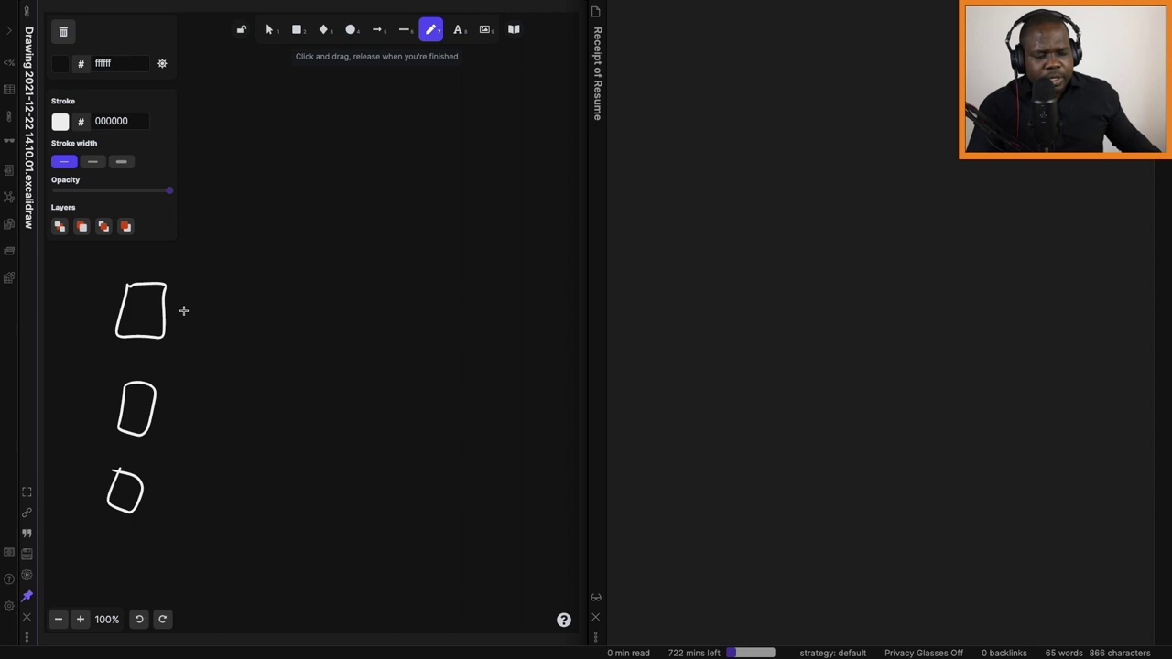
pyautogui.moveTo(147, 308); pyautogui.dragTo(147, 312)
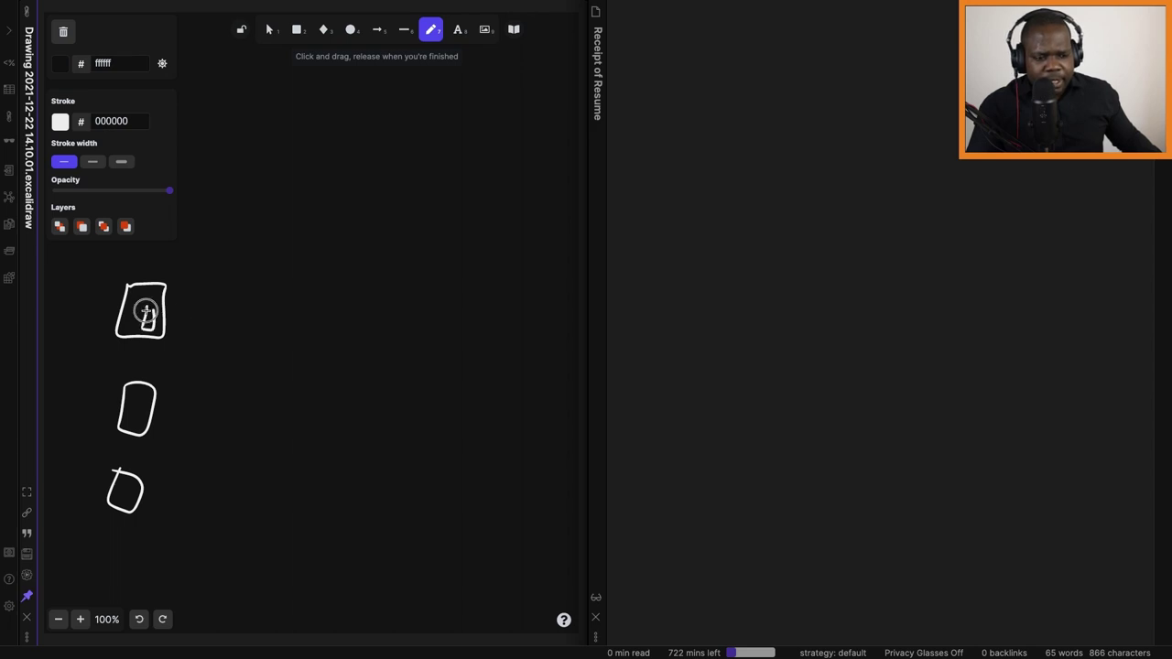
pyautogui.moveTo(134, 417); pyautogui.dragTo(137, 428)
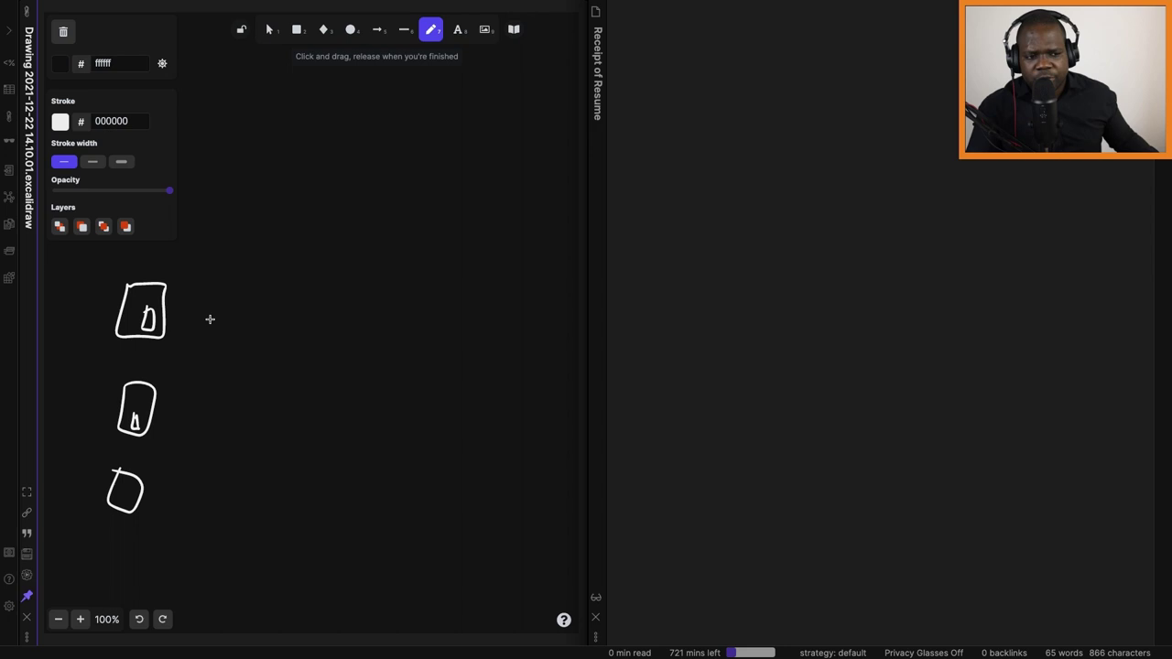
# Step: Draw lines from the boxes converging to a meeting point on the right
pyautogui.moveTo(181, 319)
pyautogui.mouseDown()
pyautogui.moveTo(233, 320)
pyautogui.moveTo(243, 334)
pyautogui.mouseUp()
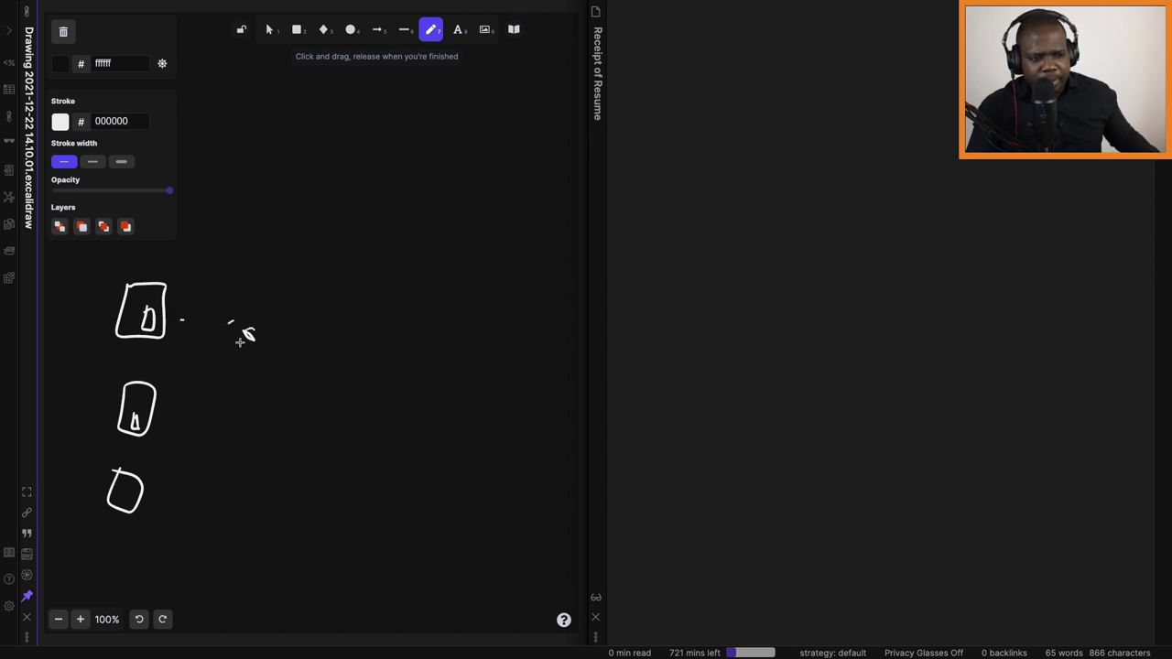
pyautogui.moveTo(166, 332)
pyautogui.mouseDown()
pyautogui.moveTo(243, 340)
pyautogui.moveTo(155, 407)
pyautogui.mouseUp()
pyautogui.moveTo(242, 364); pyautogui.dragTo(138, 477)
# Step: Write A, B and C beside the boxes, curve the top box to the meeting point, add a loop above
pyautogui.moveTo(72, 308)
pyautogui.mouseDown()
pyautogui.moveTo(64, 288)
pyautogui.moveTo(57, 303)
pyautogui.moveTo(89, 295)
pyautogui.mouseUp()
pyautogui.moveTo(80, 397); pyautogui.dragTo(62, 427)
pyautogui.moveTo(82, 480); pyautogui.dragTo(106, 500)
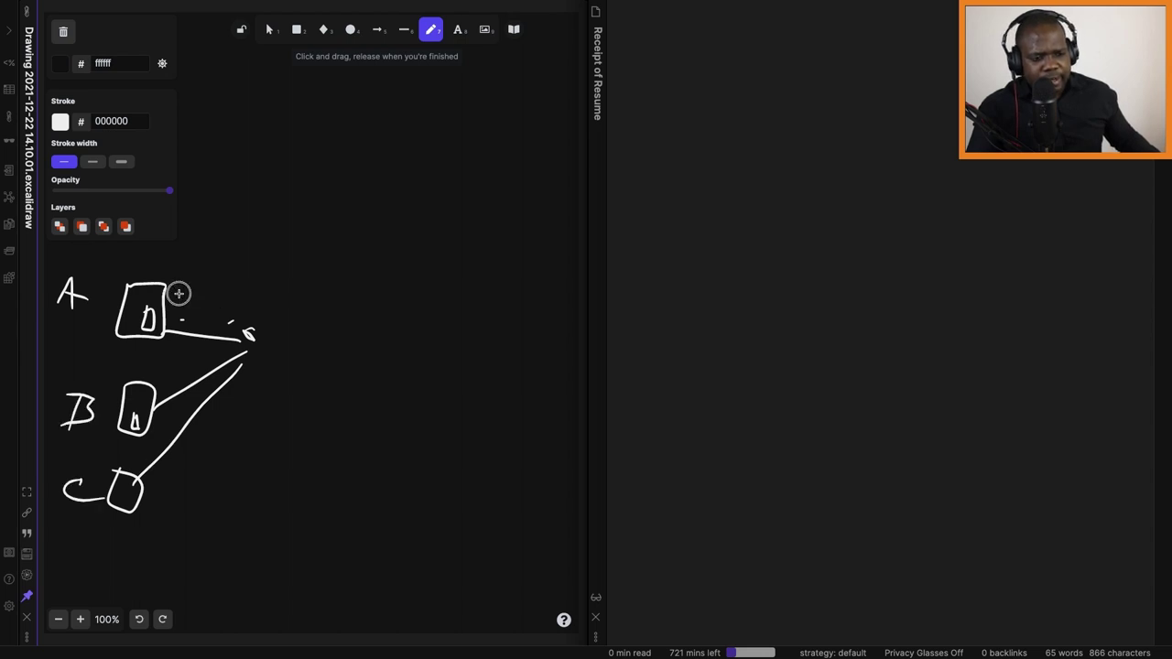
pyautogui.moveTo(178, 293); pyautogui.dragTo(248, 320)
pyautogui.moveTo(242, 253); pyautogui.dragTo(271, 259)
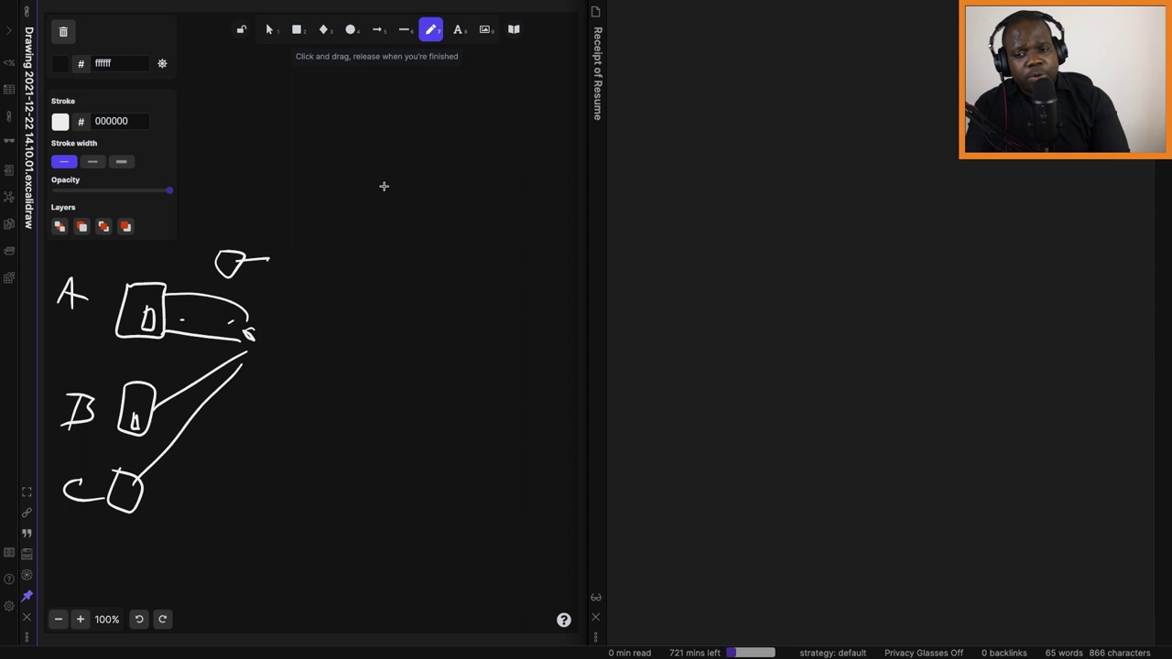
# Step: Paste the signature and contact links into the empty note, with blank lines above 'Sincerely,'
pyautogui.click(759, 73)
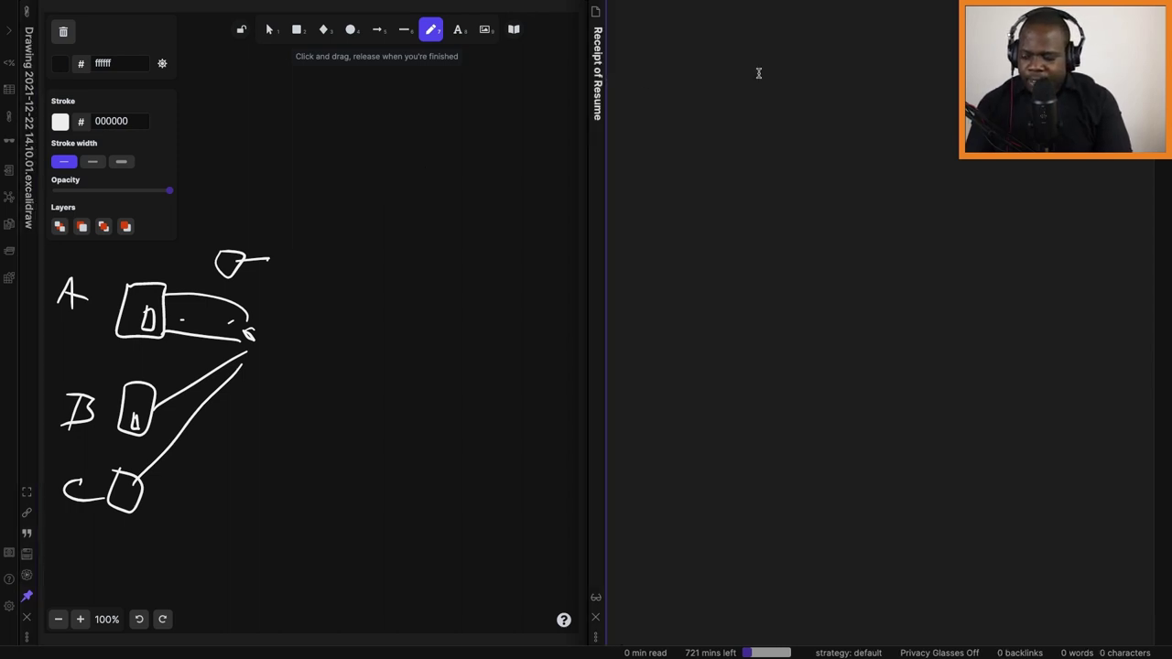
pyautogui.hotkey('ctrl', 'v')
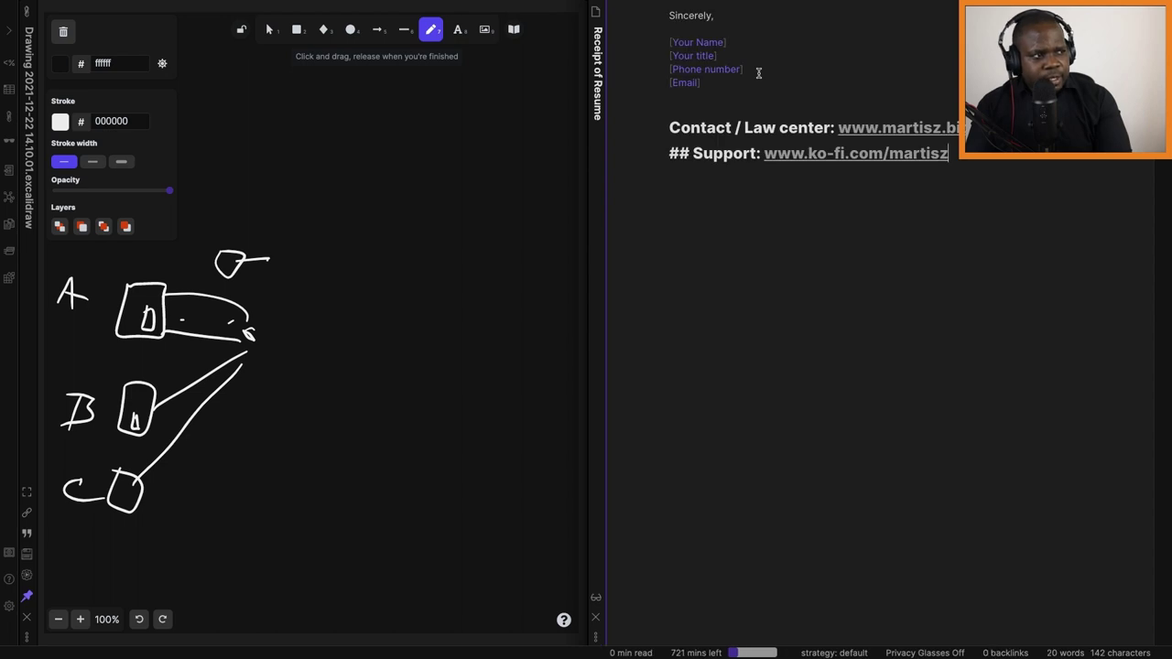
pyautogui.click(670, 16)
pyautogui.press('Return')
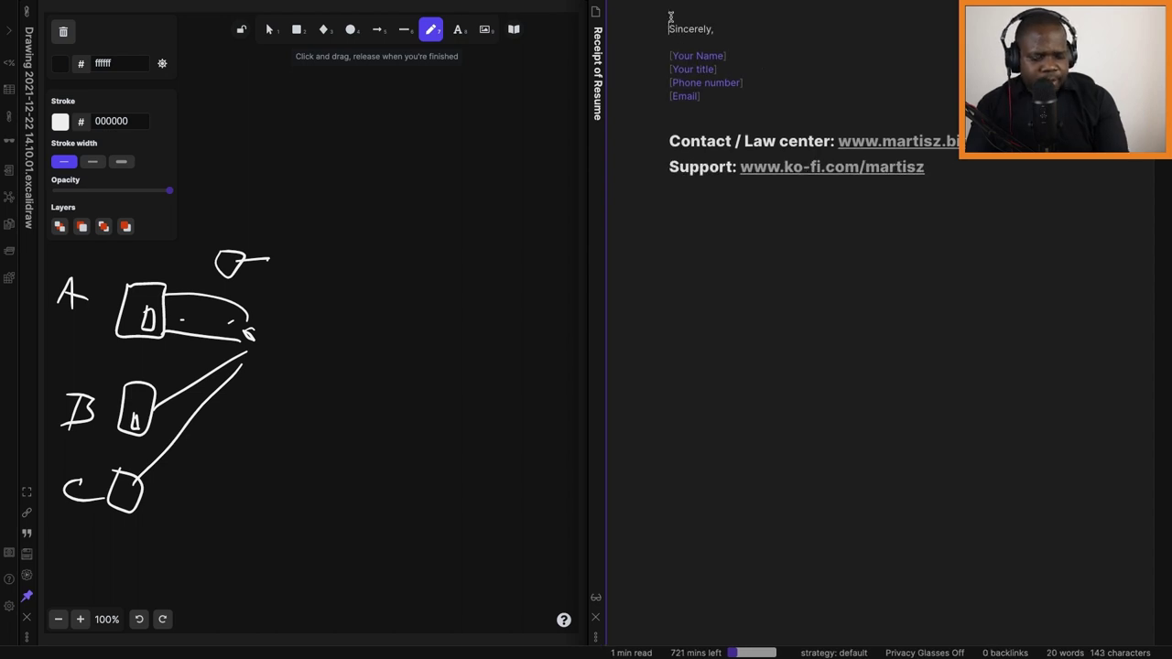
pyautogui.press('Return')
pyautogui.press('Return')
pyautogui.press('Return')
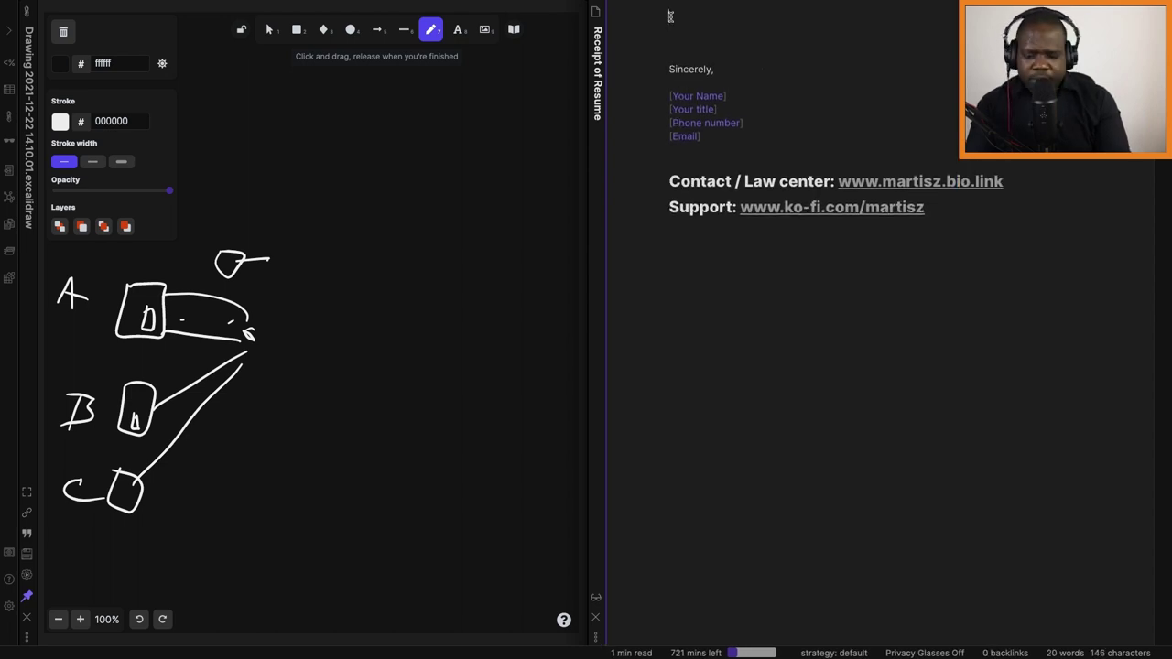
# Step: Add the heading '# Subject: receipt of resume' above the sign-off
pyautogui.write('#')
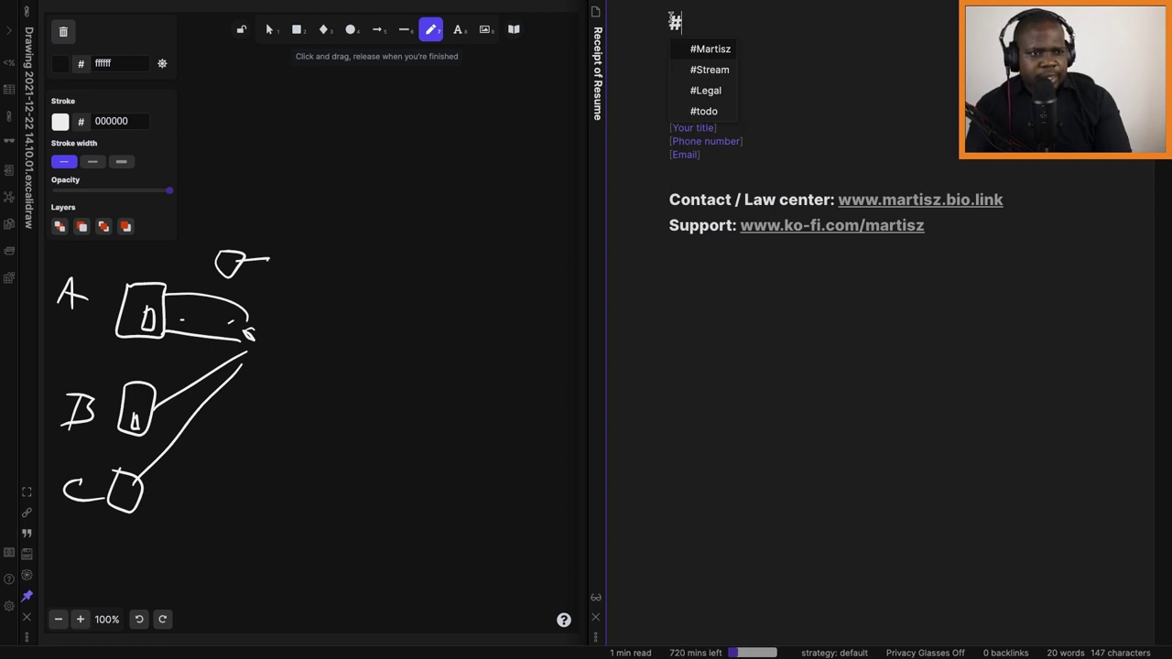
pyautogui.press('BackSpace')
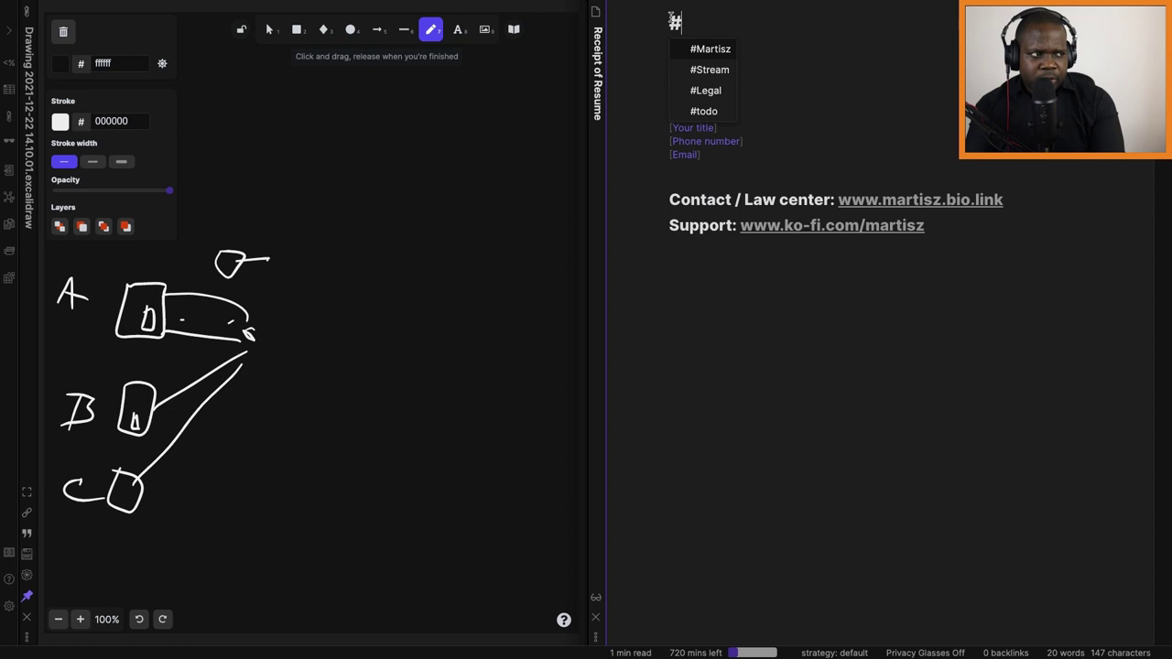
pyautogui.write(' Subje')
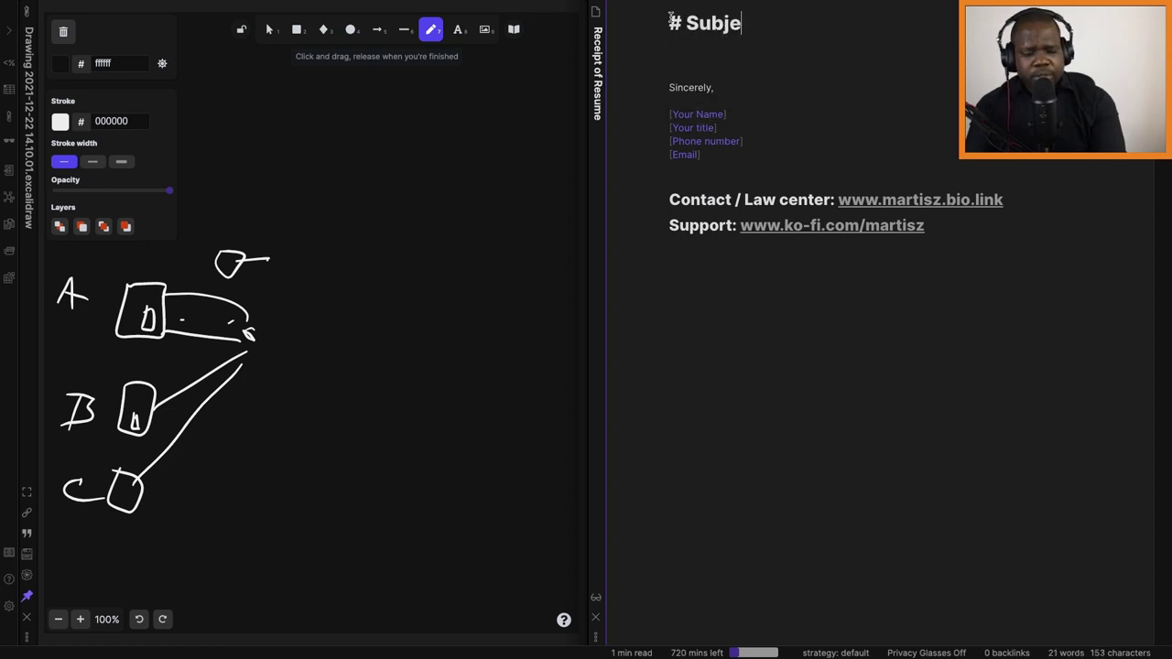
pyautogui.write('ct: ')
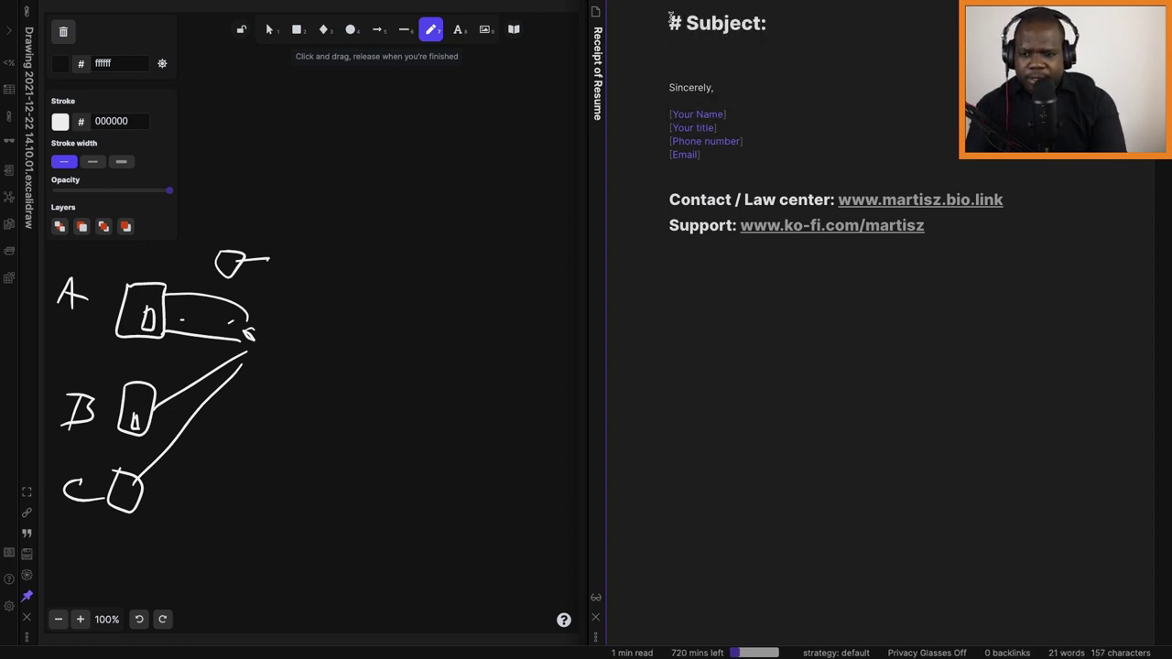
pyautogui.write('receip')
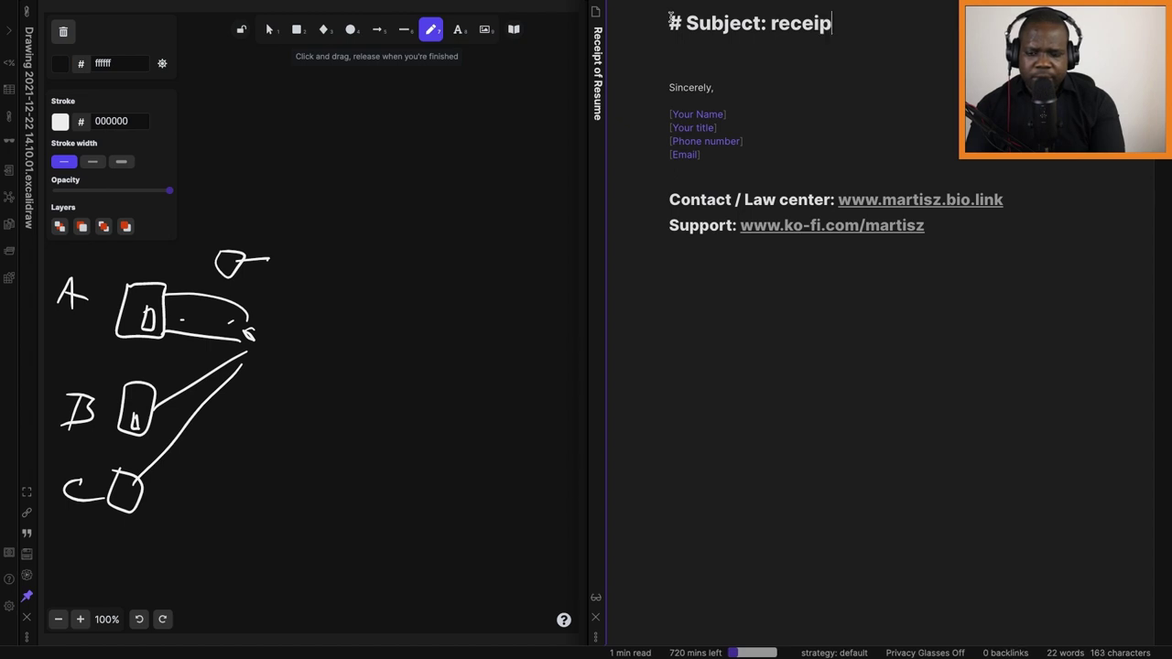
pyautogui.write('t of resume')
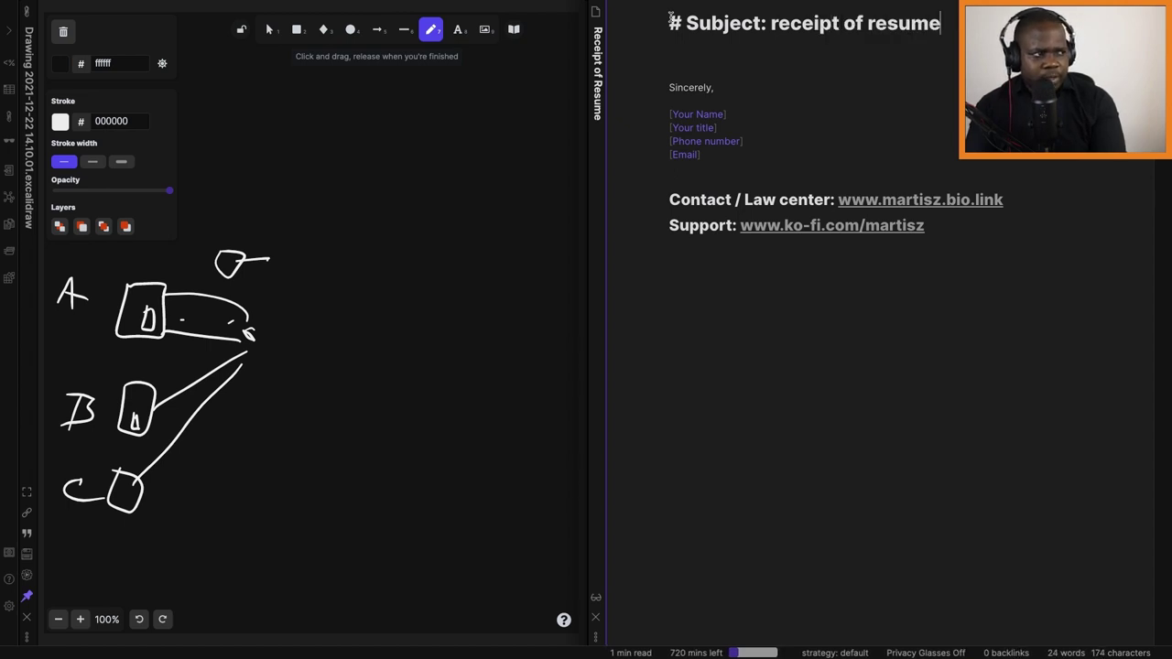
# Step: Add the greeting 'Dear [name],' below the subject heading
pyautogui.press('Return')
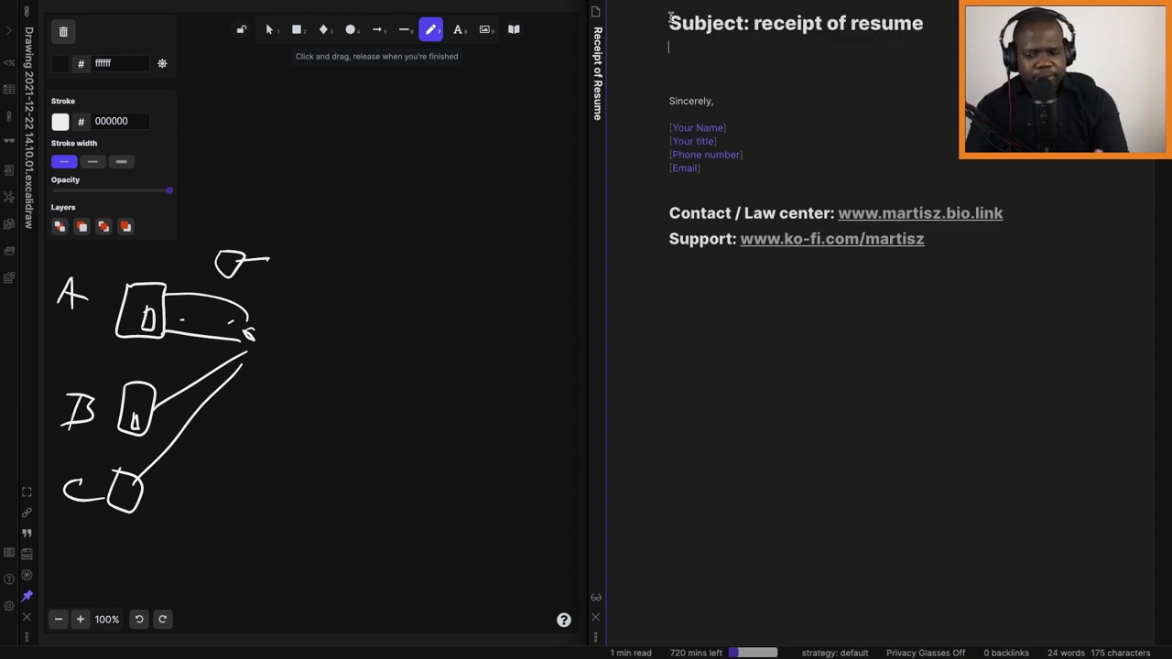
pyautogui.press('Return')
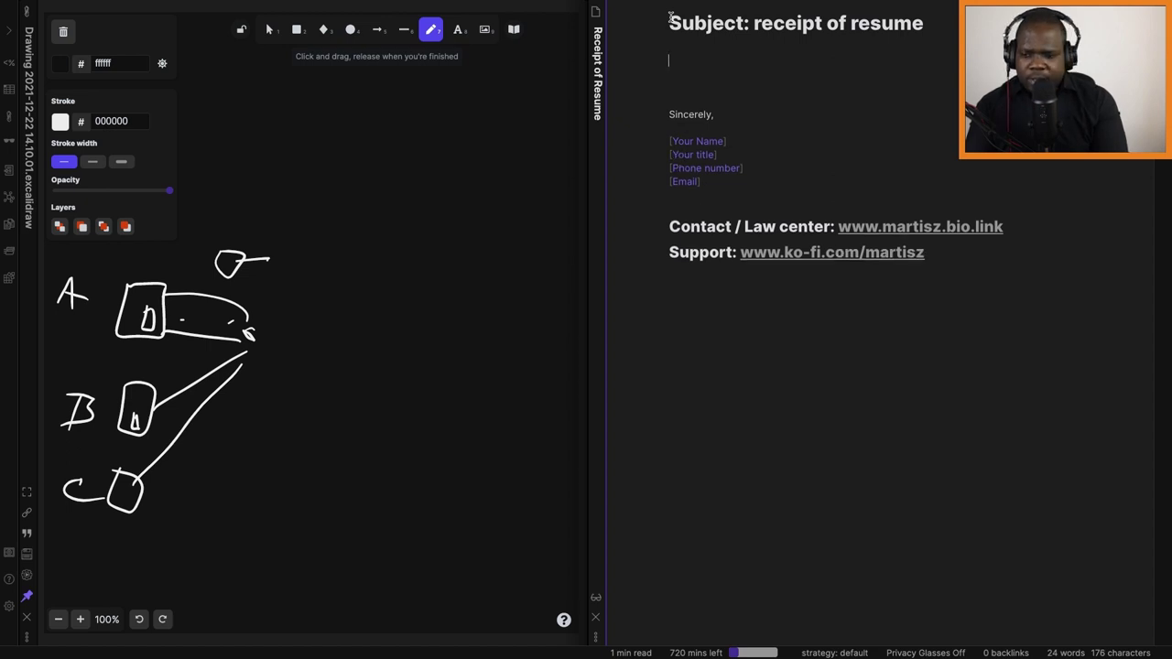
pyautogui.write('Dear ')
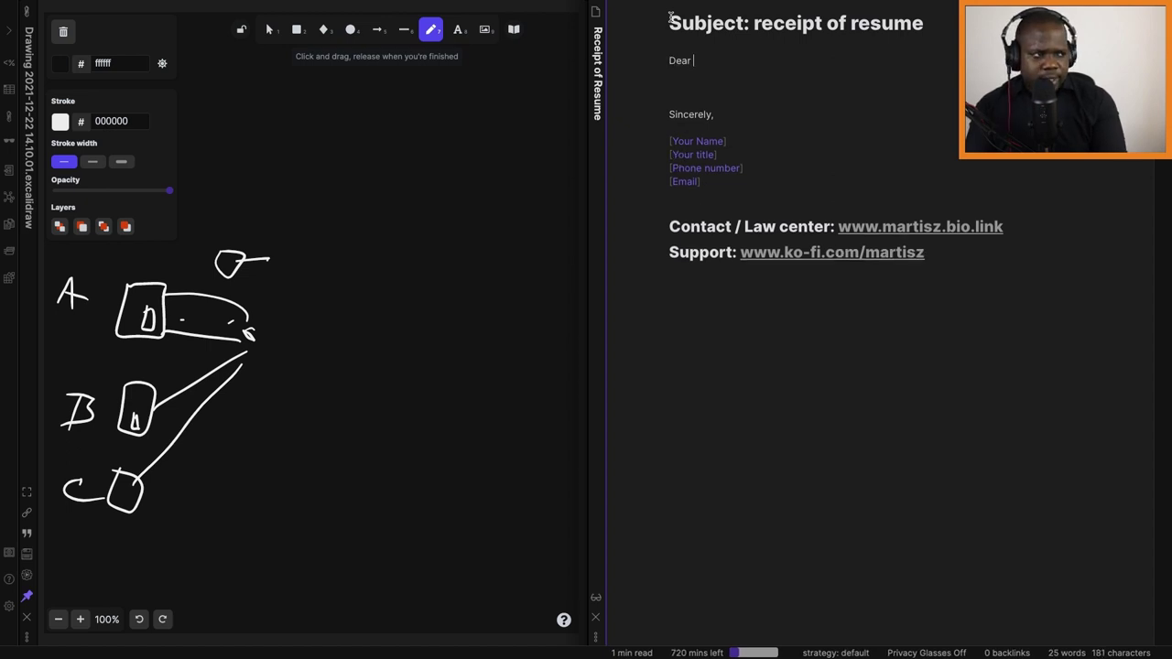
pyautogui.write('[')
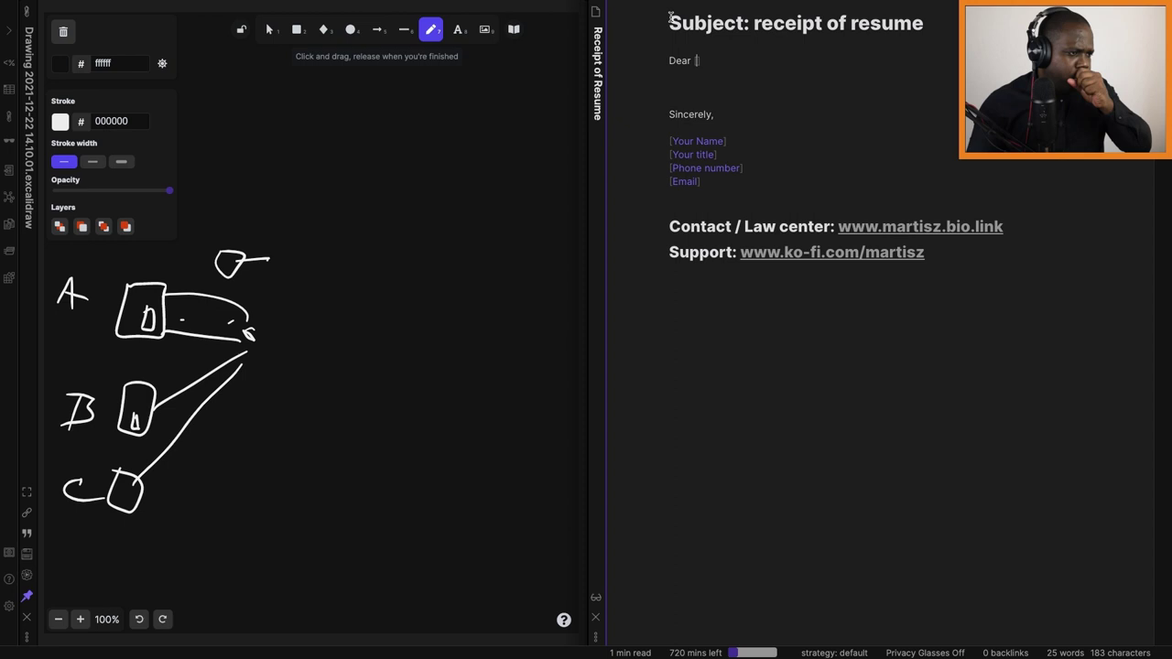
pyautogui.write('name]')
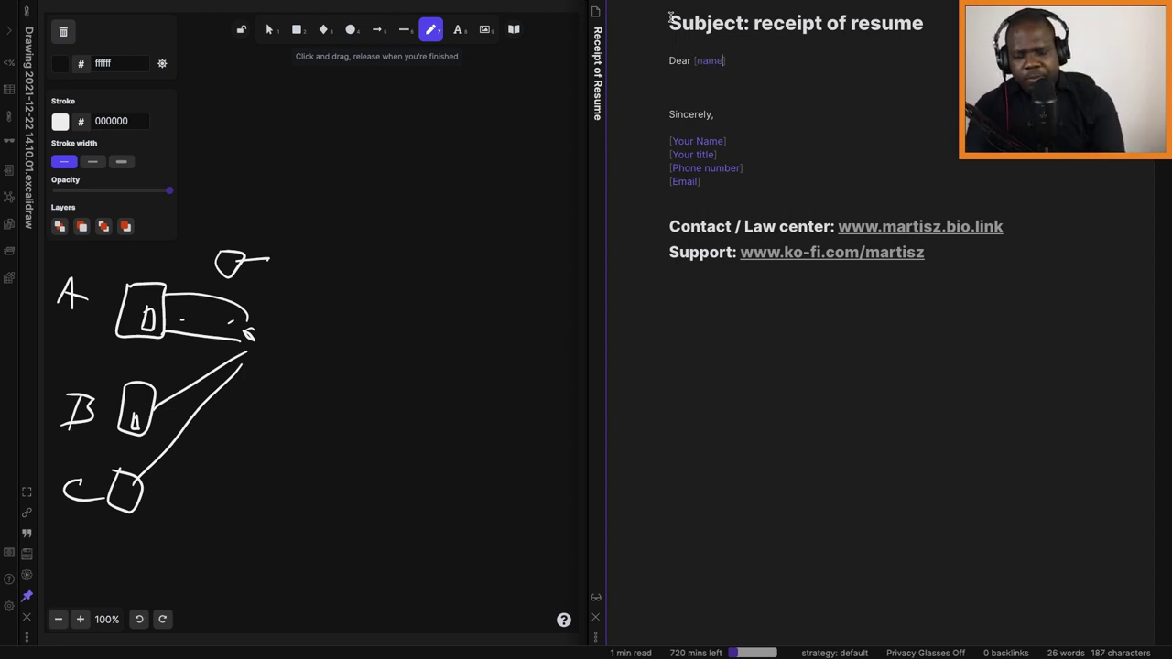
pyautogui.write(',')
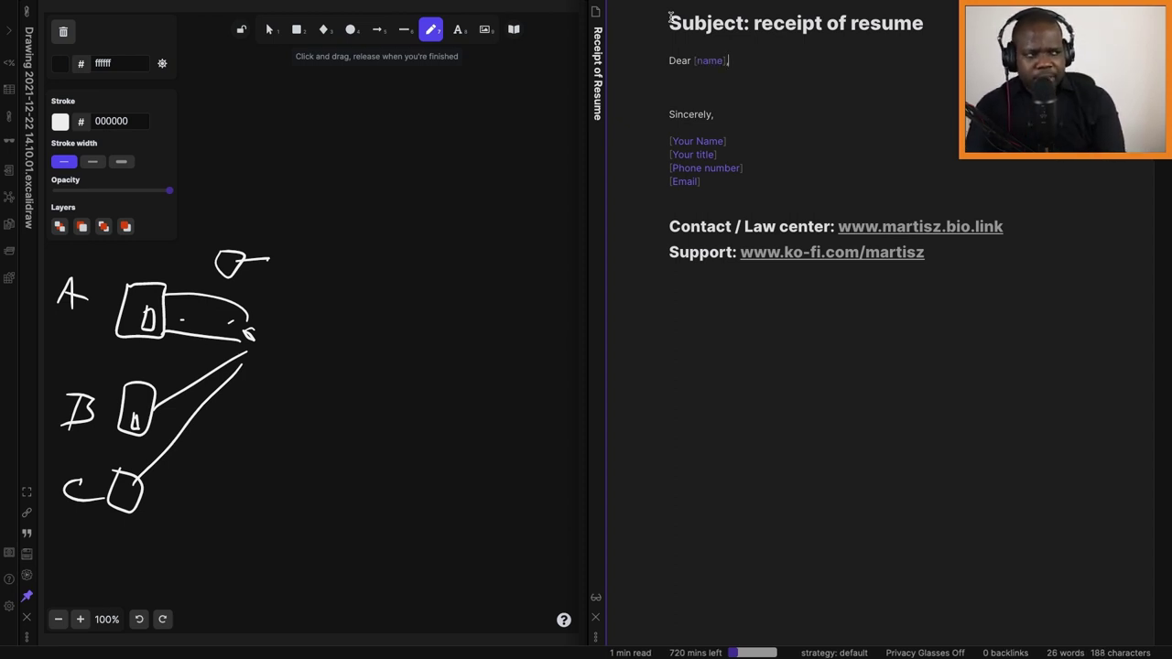
pyautogui.press('Return')
pyautogui.press('Return')
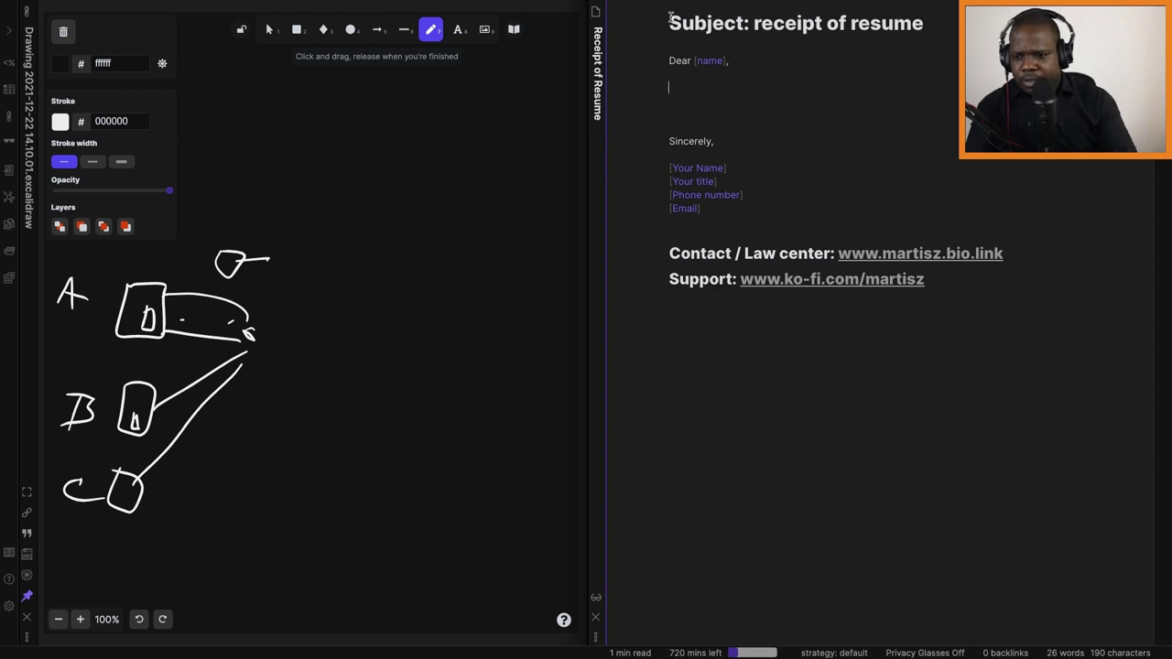
# Step: Write two body paragraphs using [name of position], [name of company] and [date] placeholders
pyautogui.write('Thank you for applying for the position ')
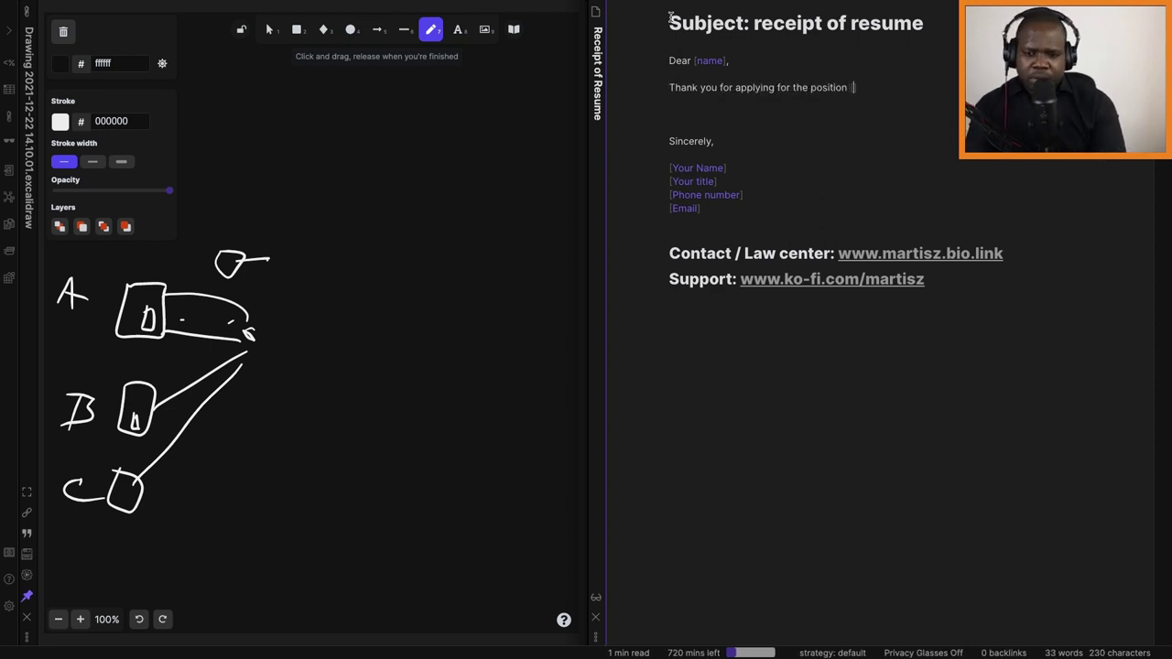
pyautogui.write('[name of position]. We appreciate your ')
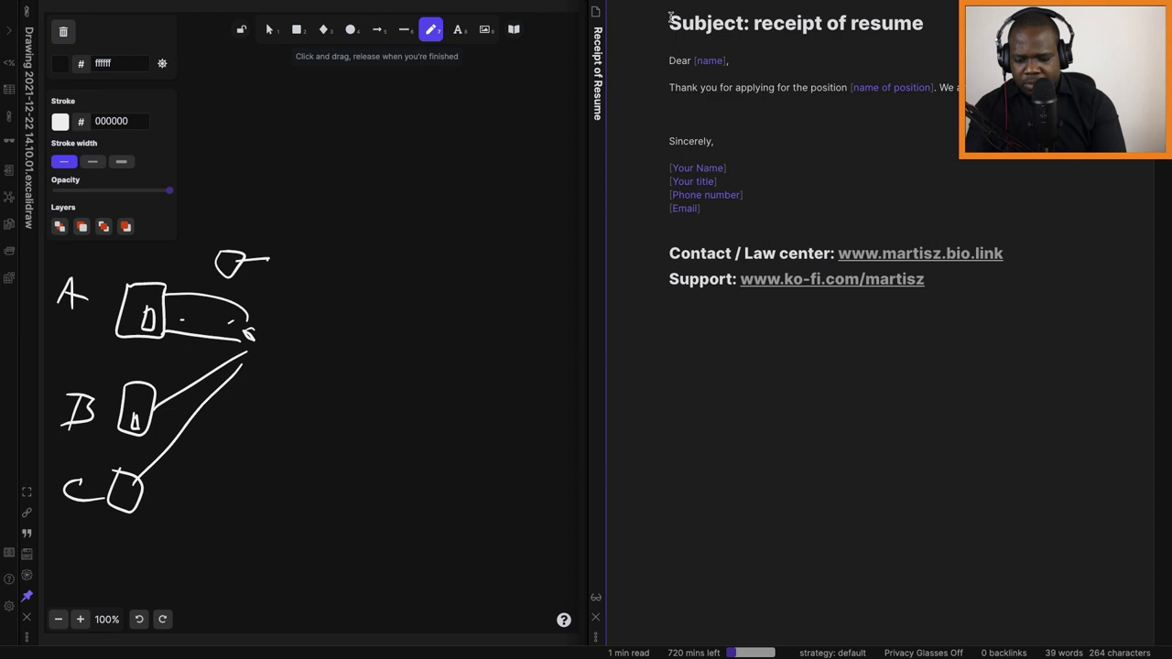
pyautogui.write(' i')
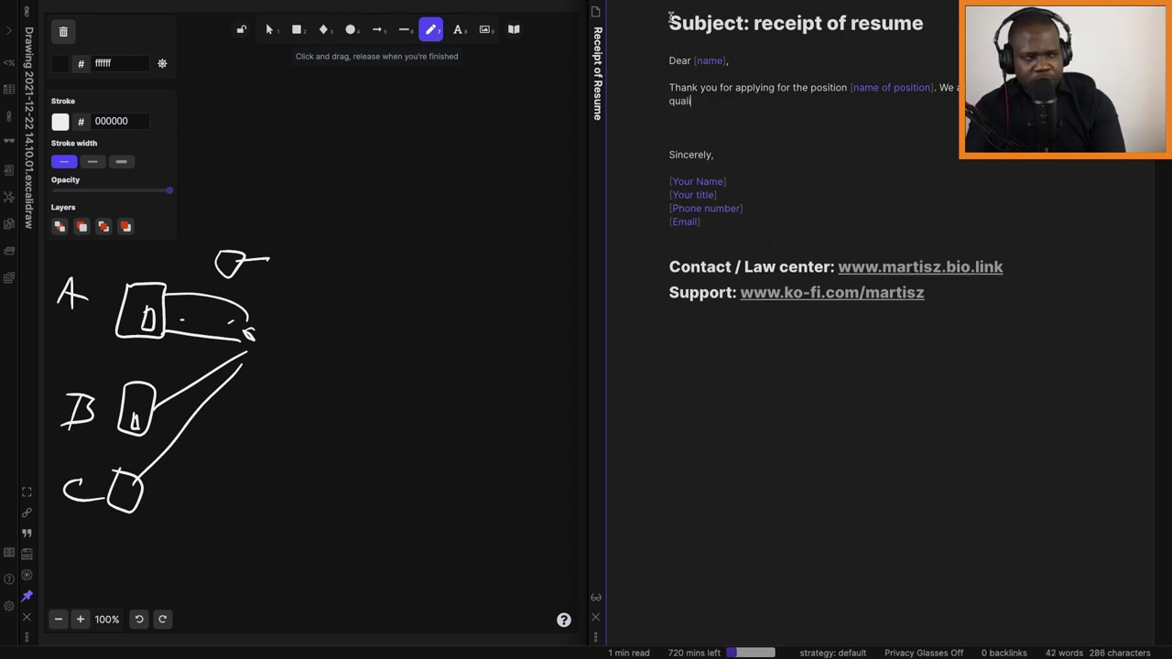
pyautogui.write('n qualifications of all the appl')
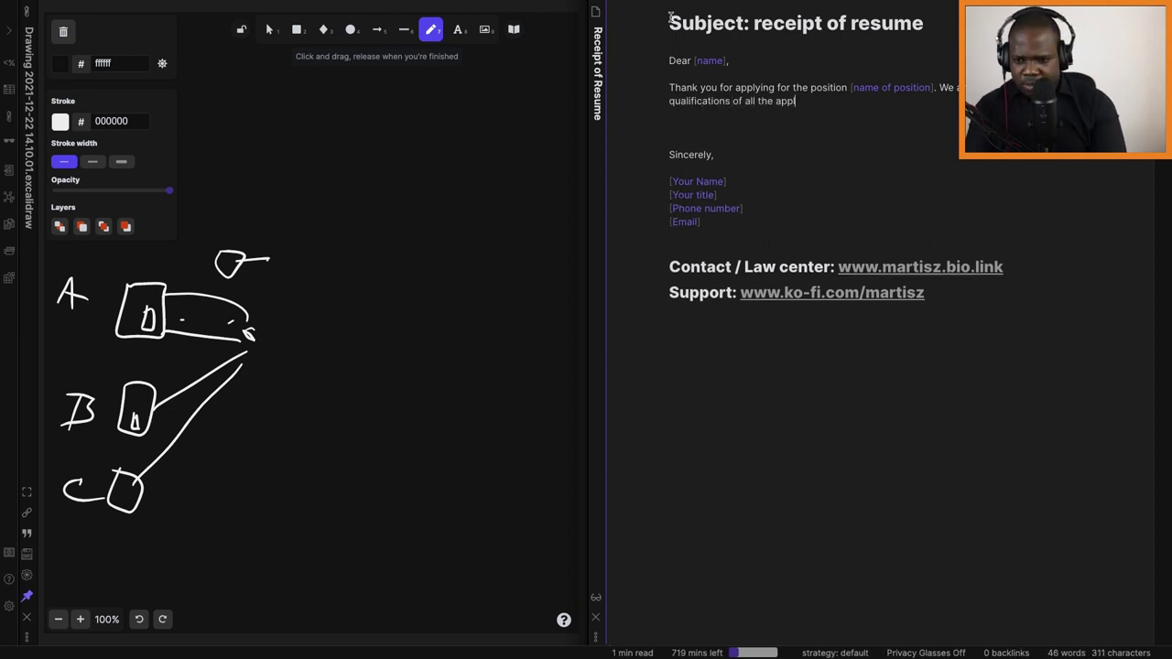
pyautogui.write('icants and expect ')
pyautogui.write('to begi')
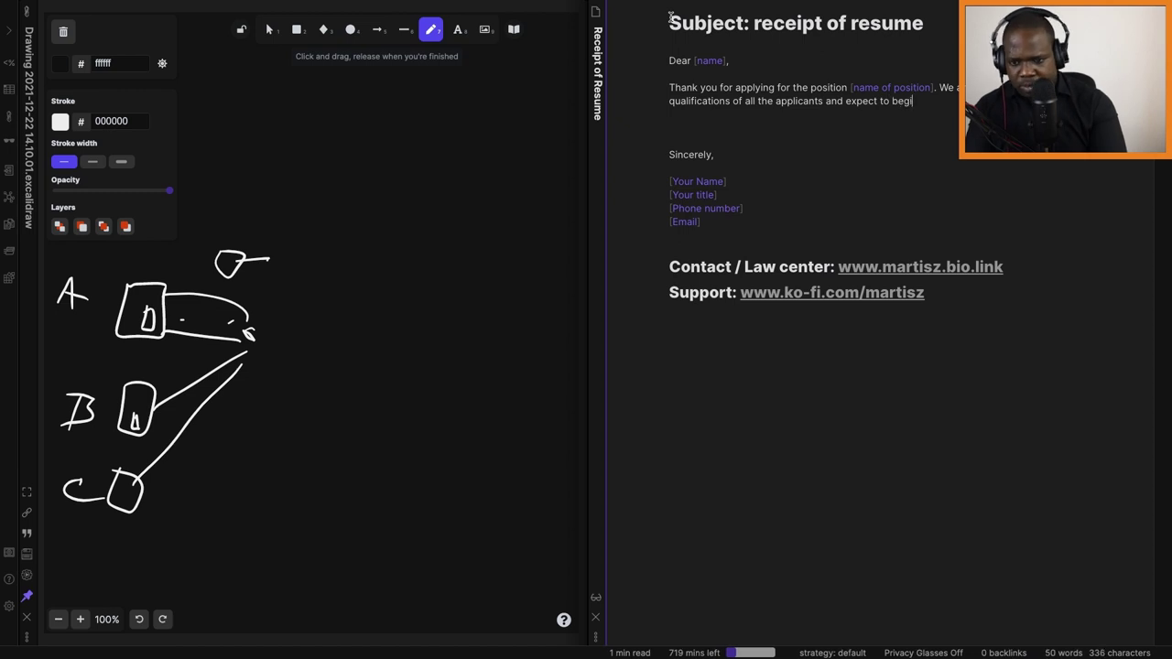
pyautogui.write('n interview')
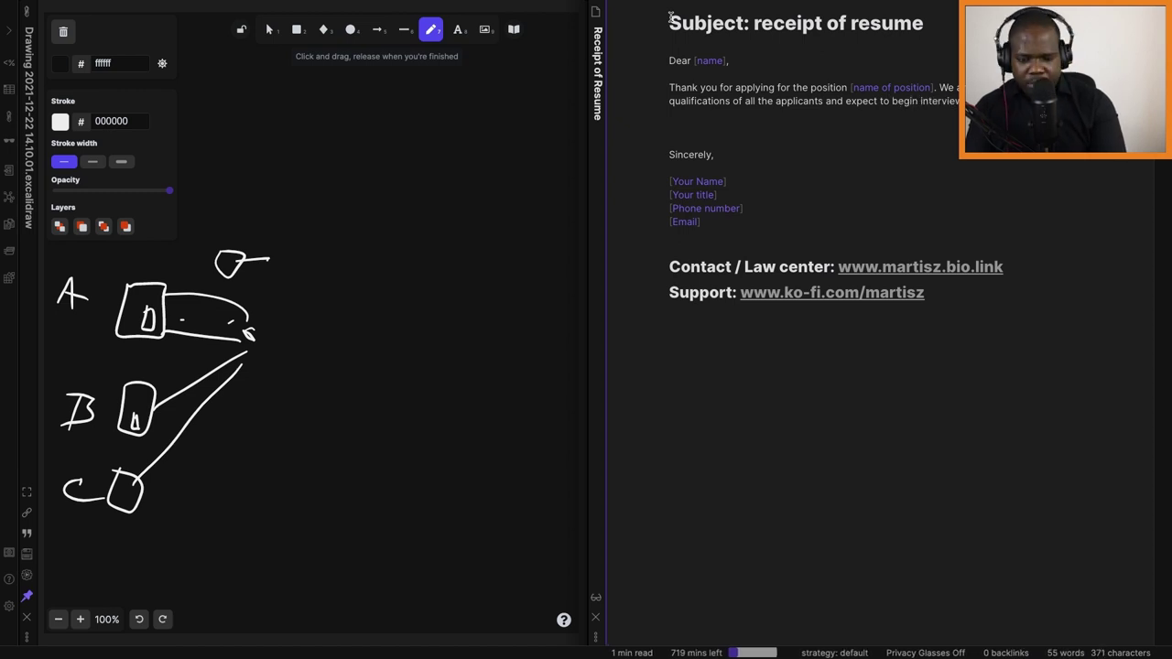
pyautogui.write('you have the qualificat')
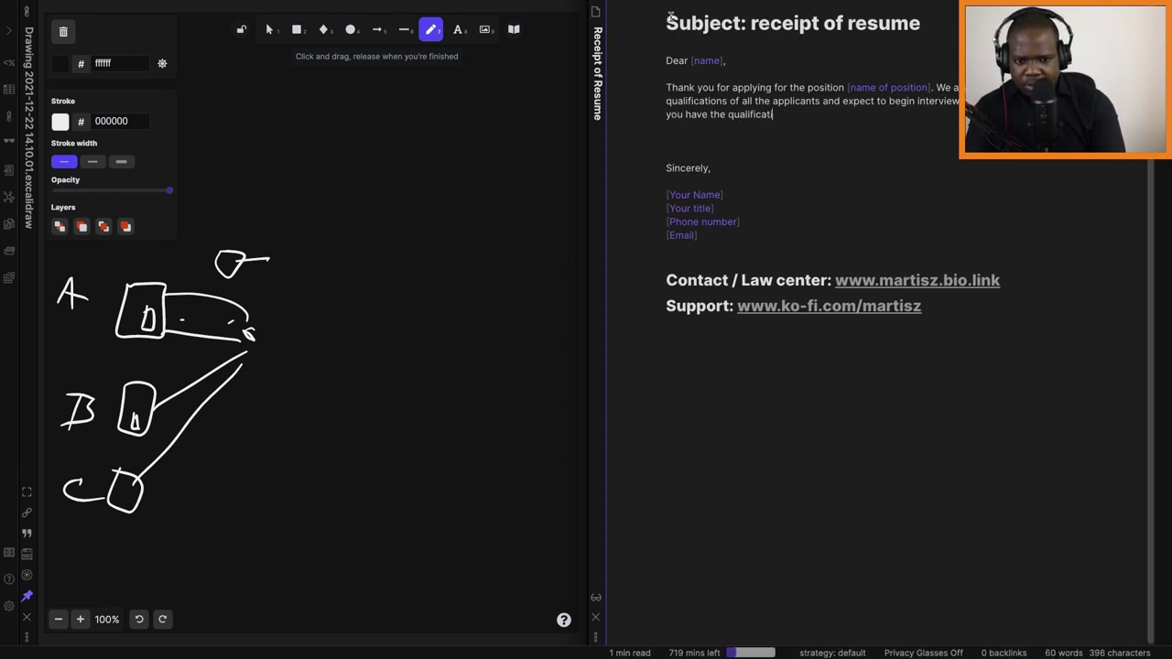
pyautogui.write('ions we are looking for, we will be contacting')
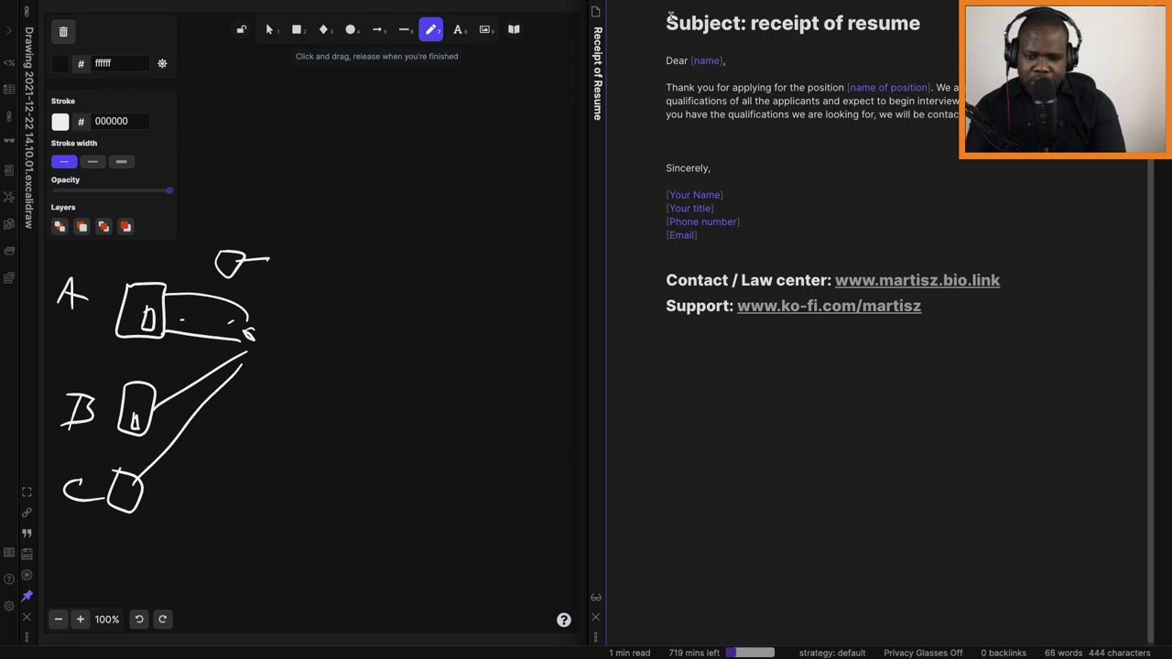
pyautogui.press('Return')
pyautogui.press('Return')
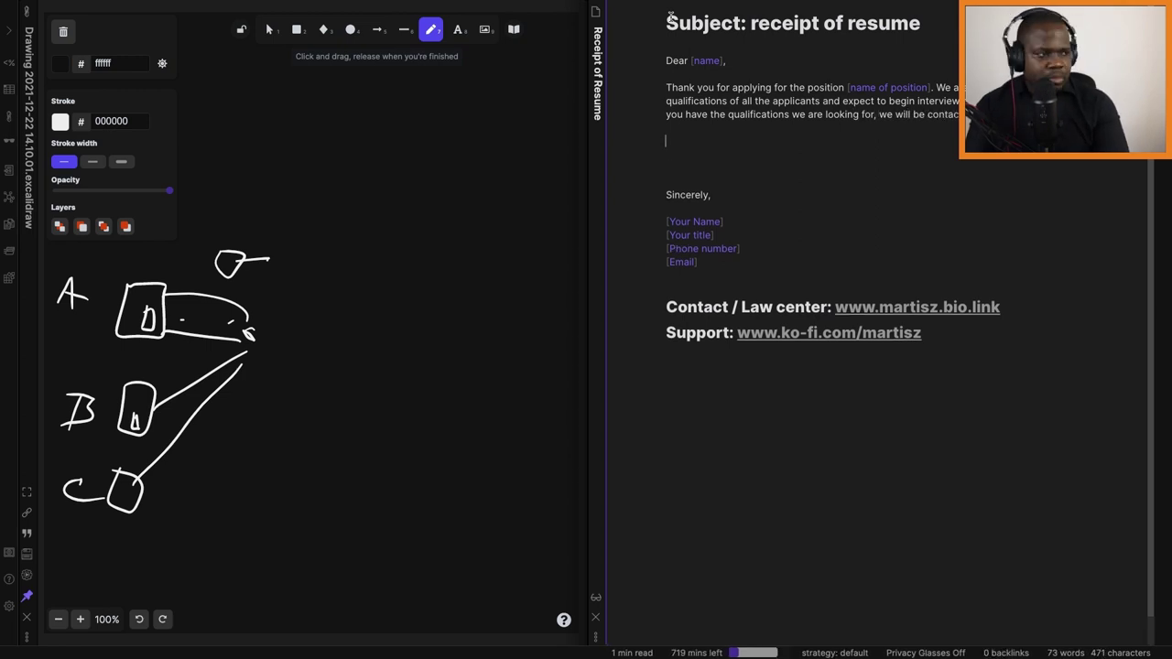
pyautogui.write('We appreciate your interest in [')
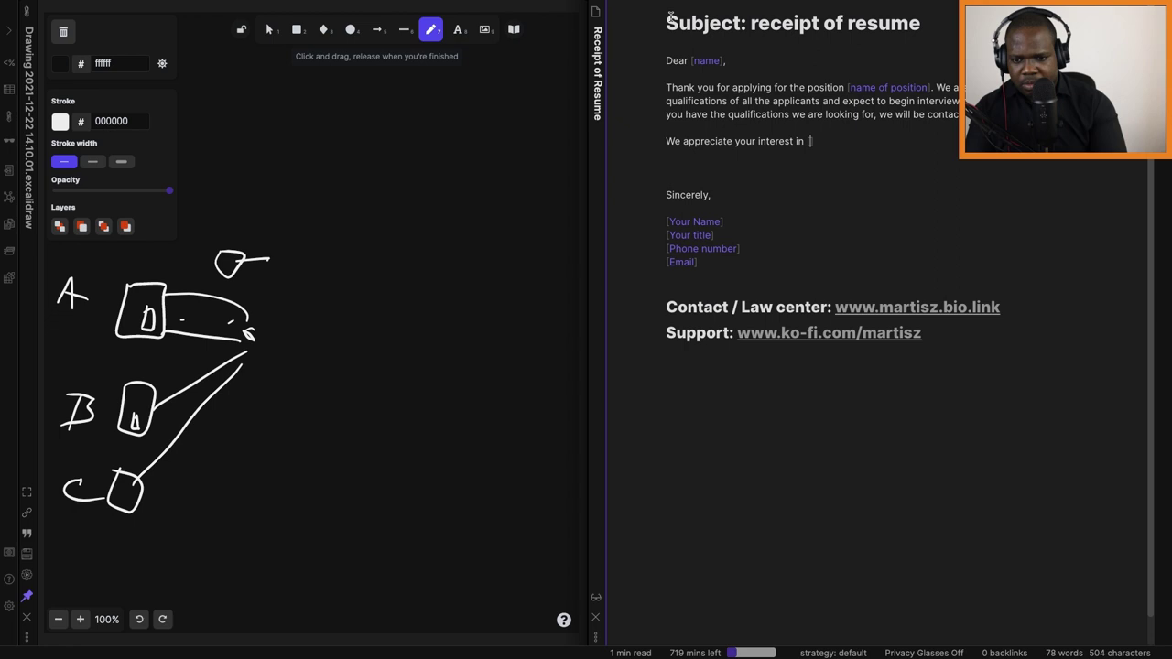
pyautogui.write('name of company]. You should hear from us within two')
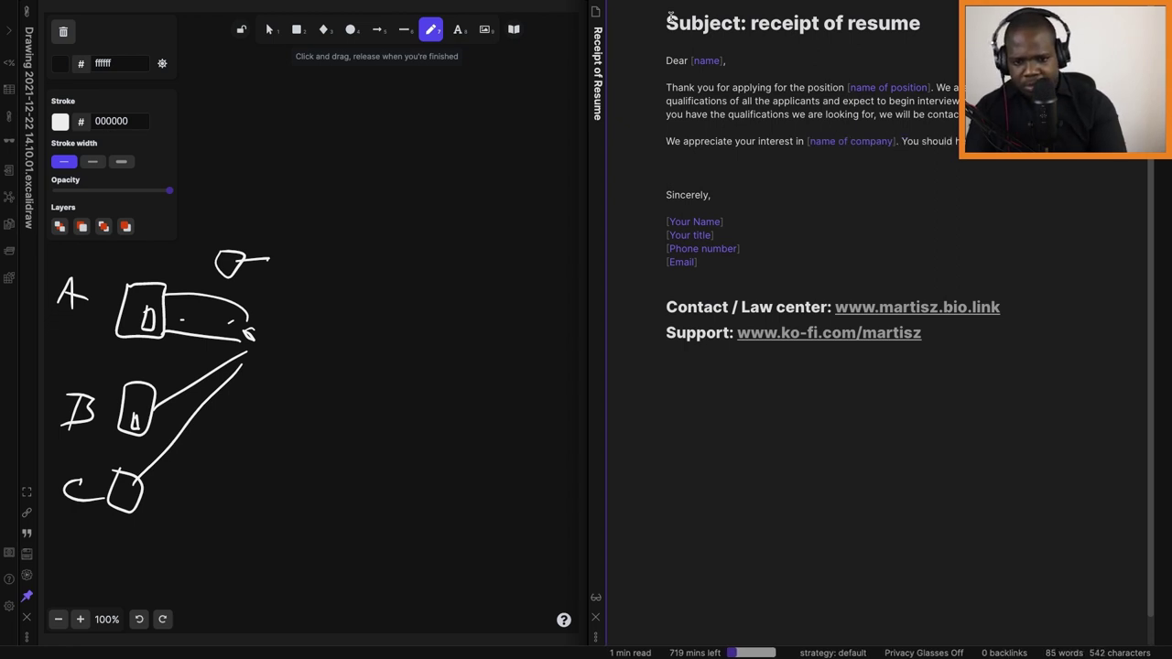
pyautogui.write(' theother by [date].')
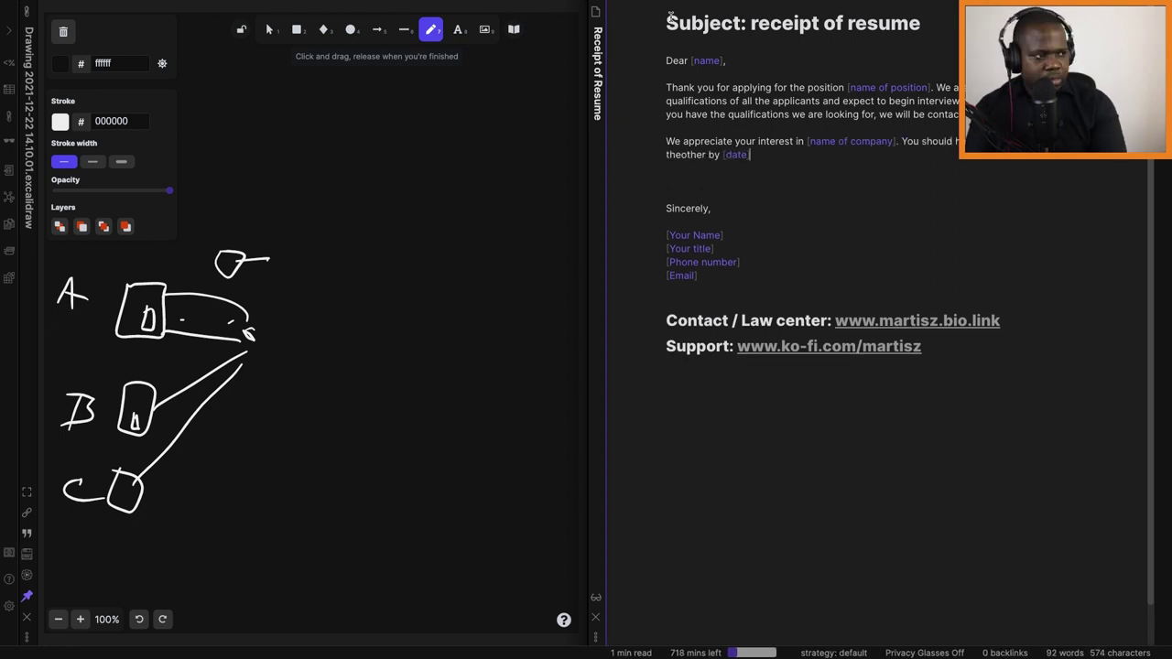
pyautogui.write(' Good luck.')
pyautogui.press('BackSpace')
pyautogui.press('BackSpace')
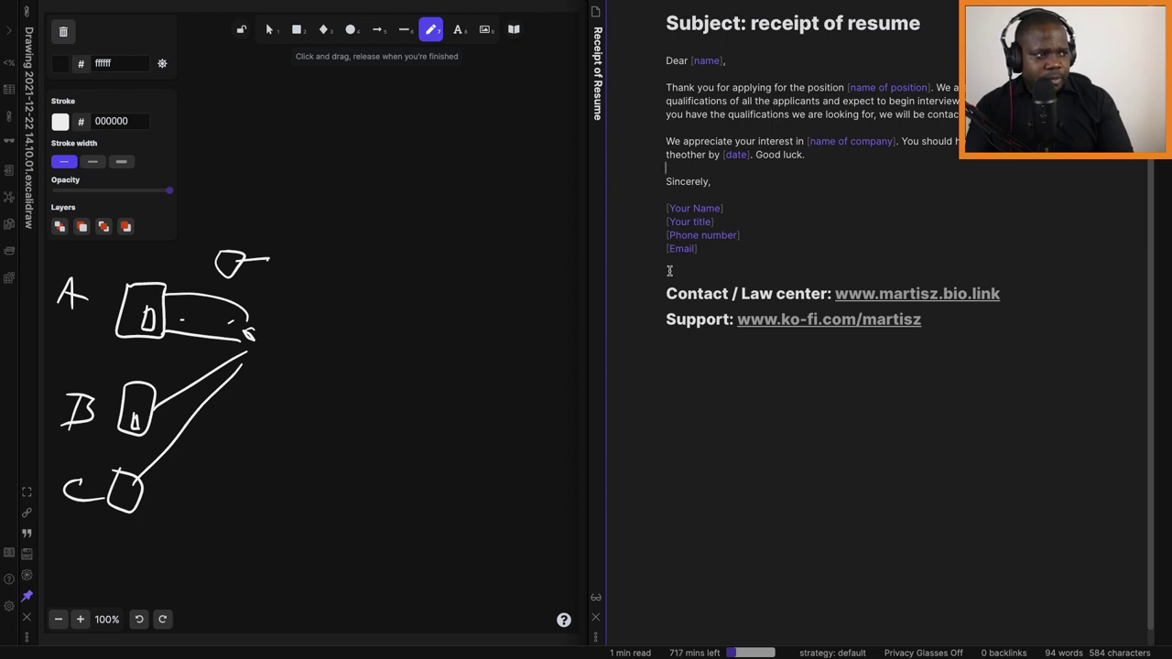
# Step: Put the cursor between 'the' and 'other' in the run-together 'theother'
pyautogui.click(679, 154)
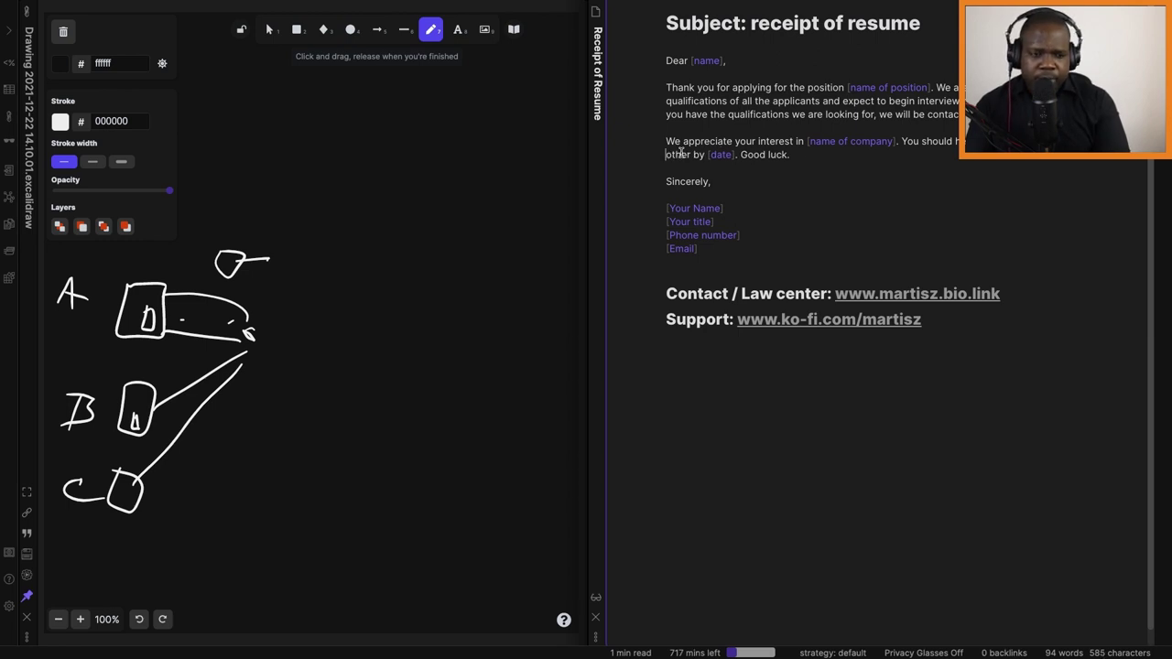